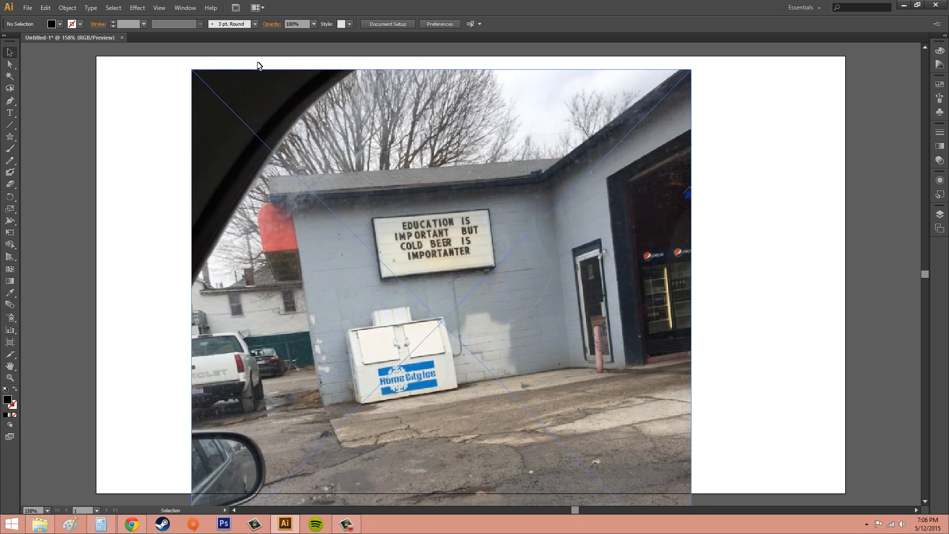
Step: Delete the placed photo that covers the star artwork
left_click(45, 7)
left_click(295, 145)
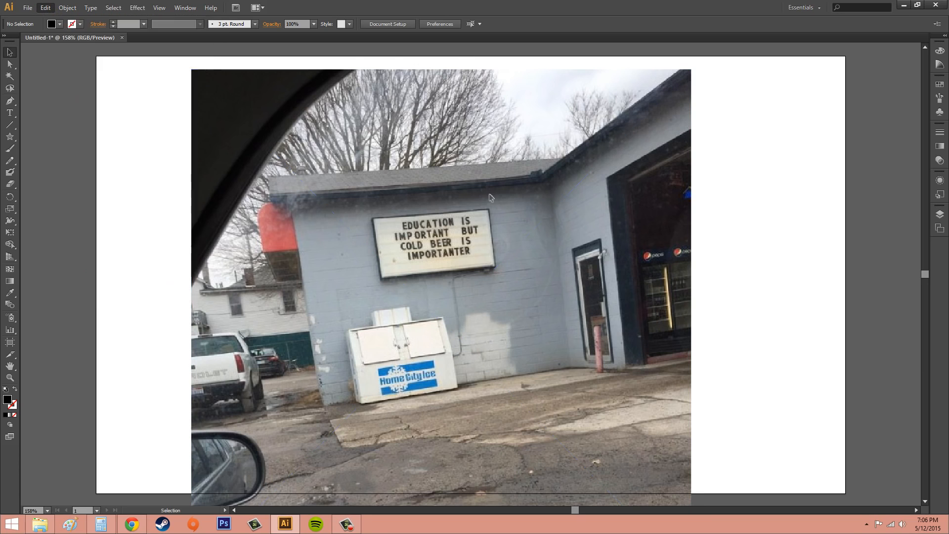
key("Delete")
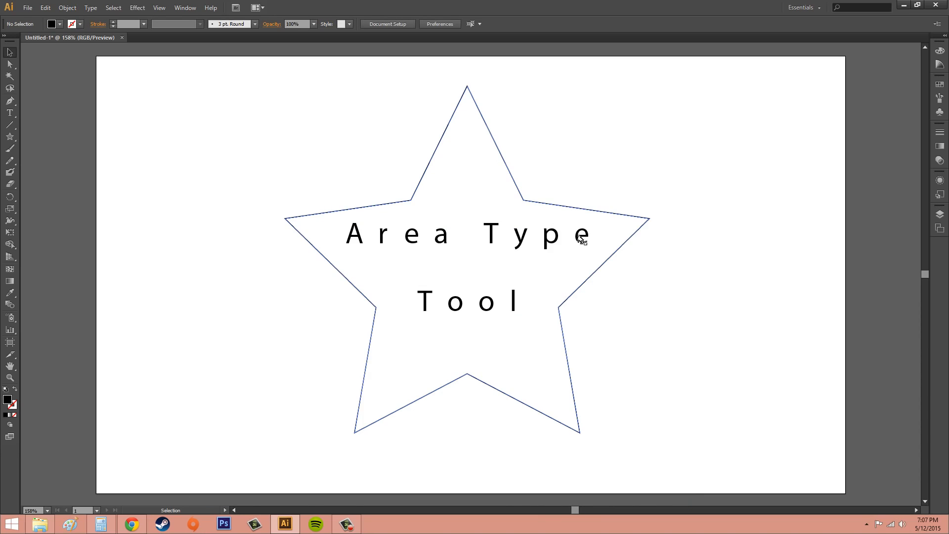
Step: Select the "Area Type Tool" text inside the star and display the Character settings
left_click(499, 233)
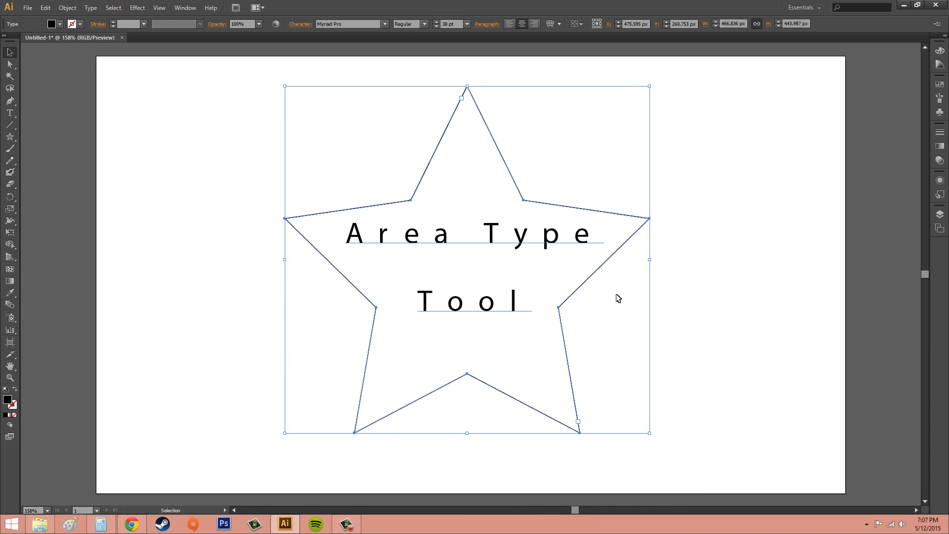
left_click(185, 10)
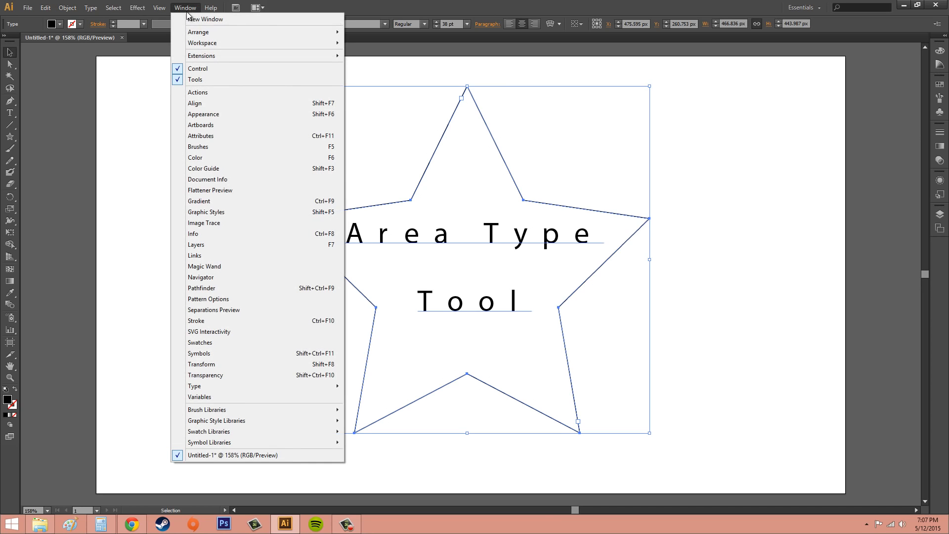
mouse_move(213, 388)
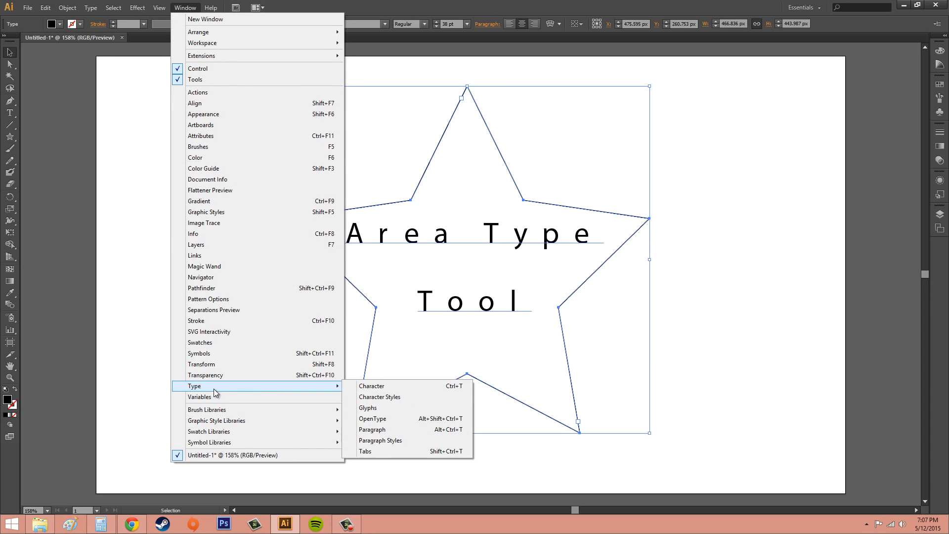
left_click(401, 386)
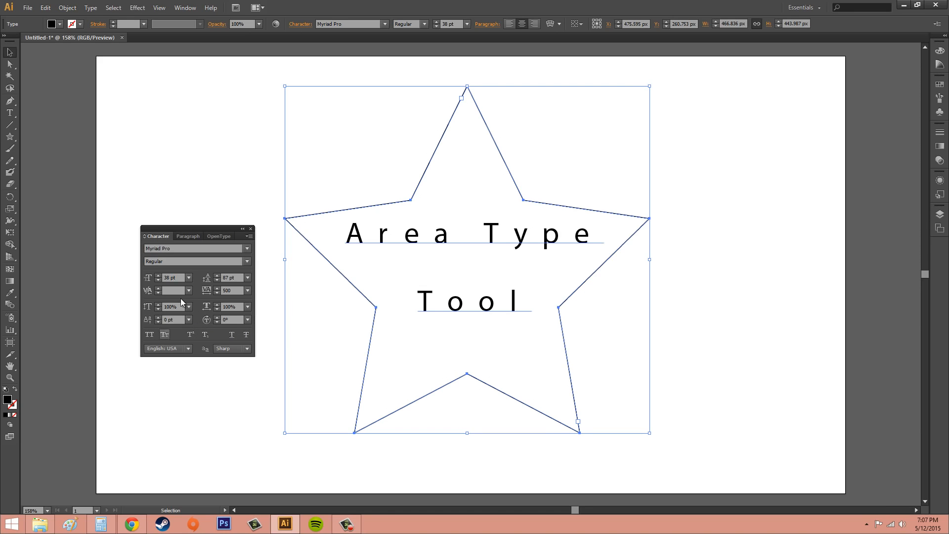
Step: Hide the extra Character options and show them again
left_click(249, 236)
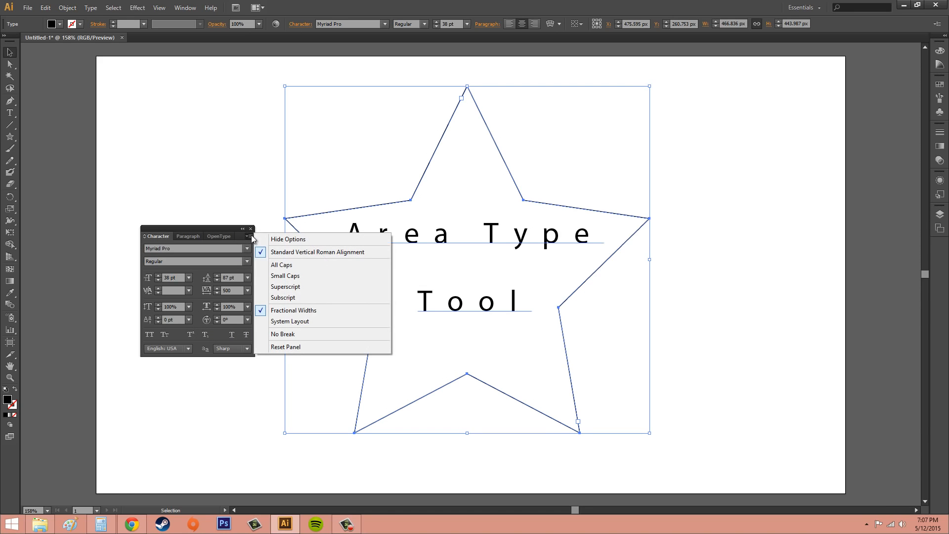
left_click(288, 239)
left_click(249, 236)
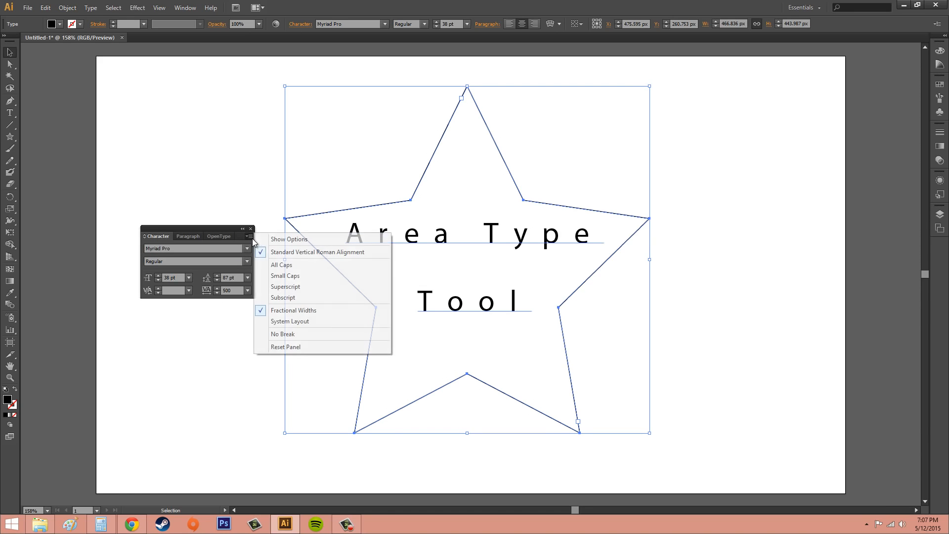
left_click(286, 241)
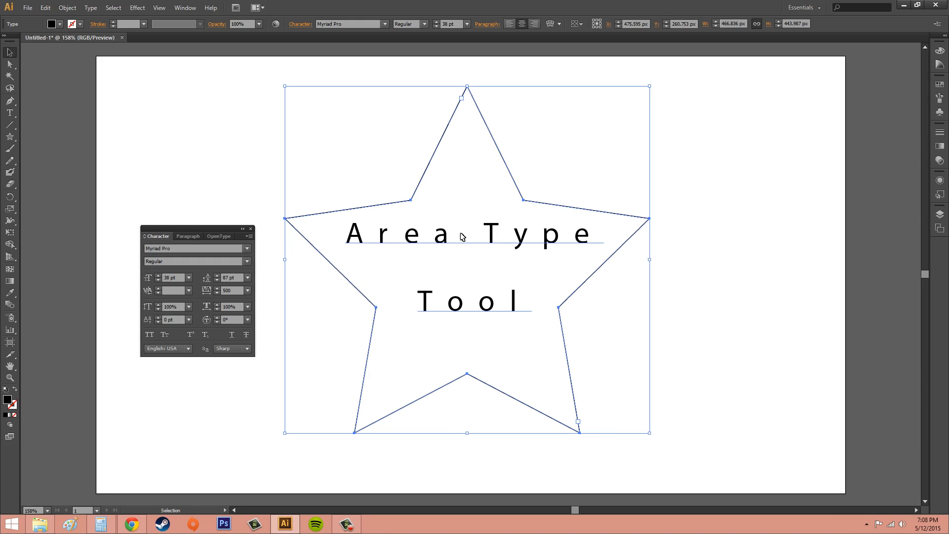
Step: Try vertical scales of 150% and 75% on the star's text, and return it to 100%
left_click(731, 256)
left_click(533, 246)
left_click(188, 306)
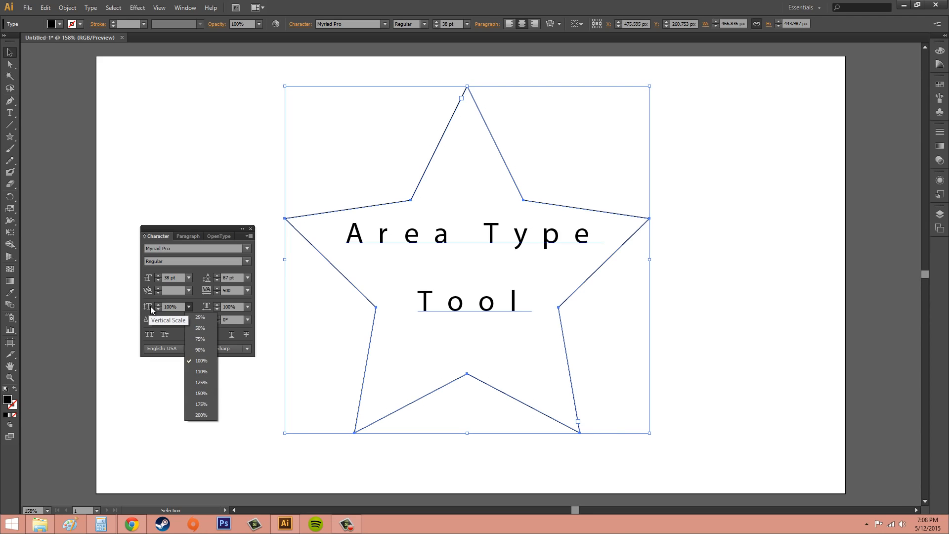
left_click(206, 394)
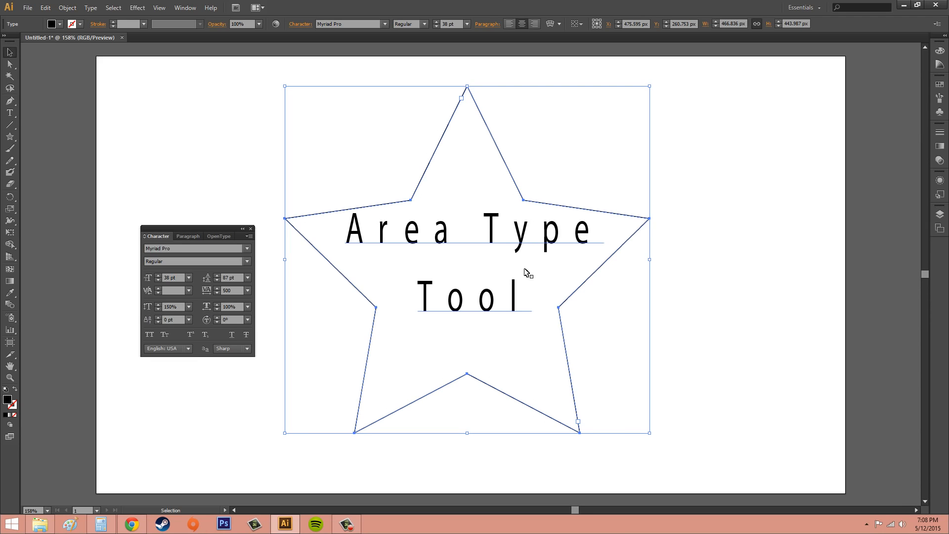
left_click(192, 309)
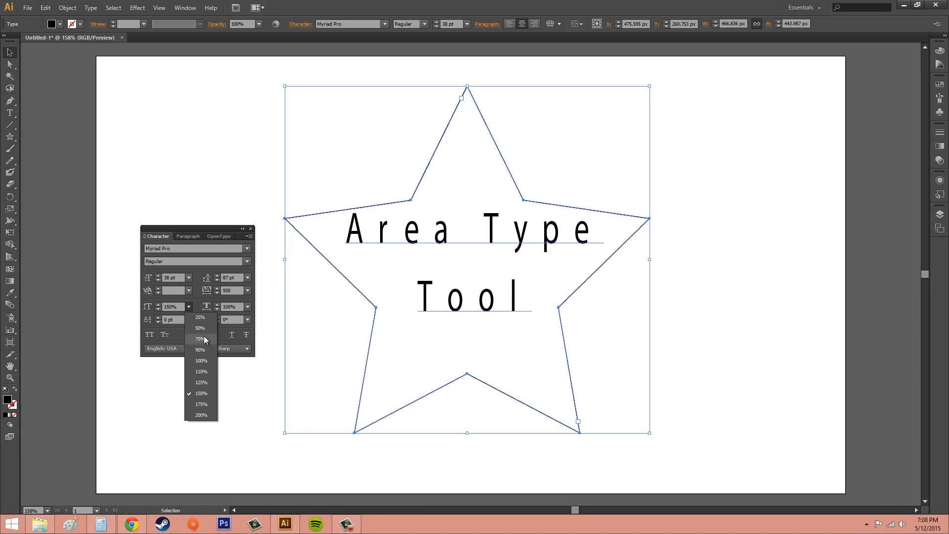
left_click(203, 339)
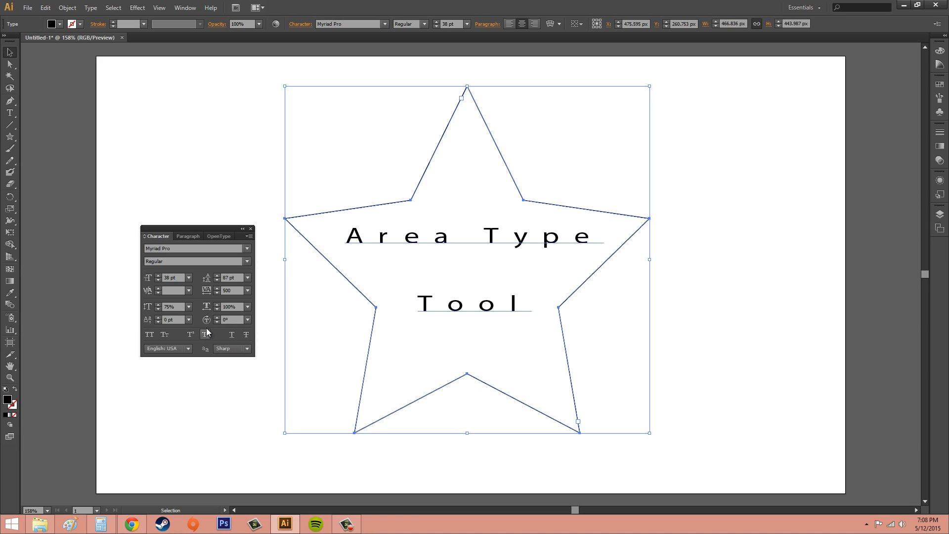
left_click(190, 307)
left_click(198, 363)
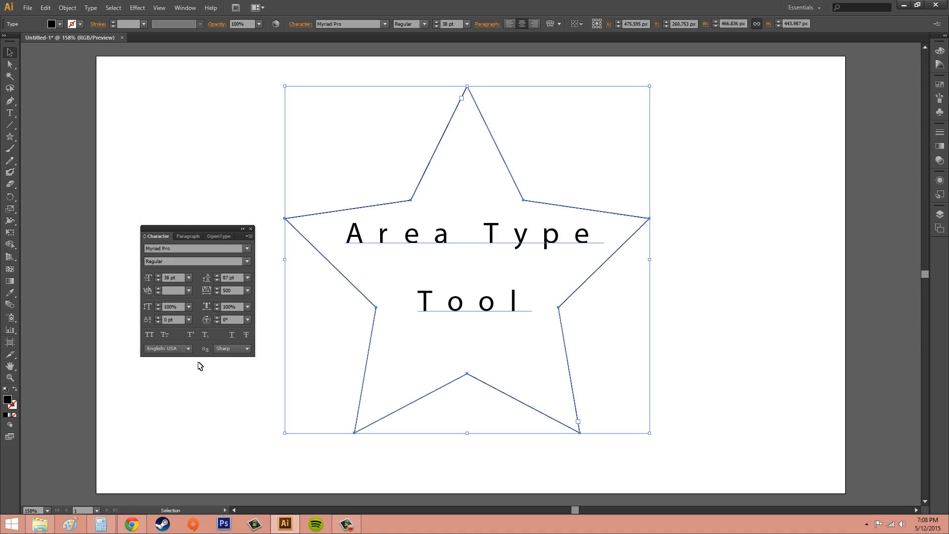
Step: Try horizontal scales of 175%, 110%, 125% and 50% on the star's text, and return it to 100%
left_click(247, 306)
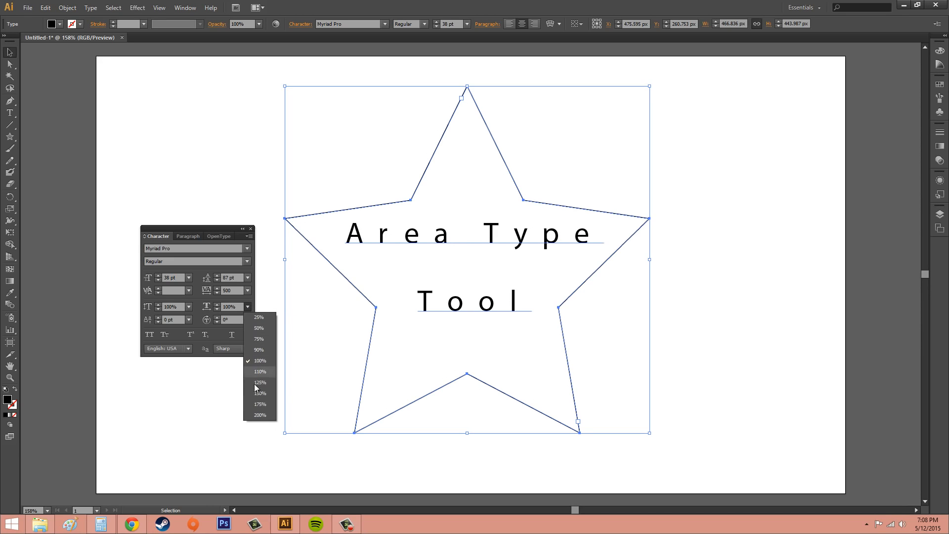
left_click(259, 404)
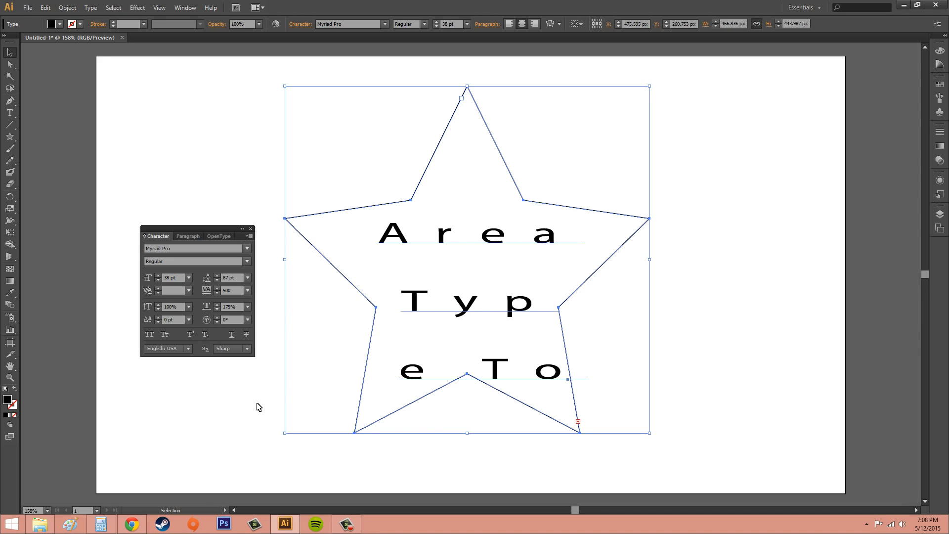
left_click(247, 306)
left_click(261, 372)
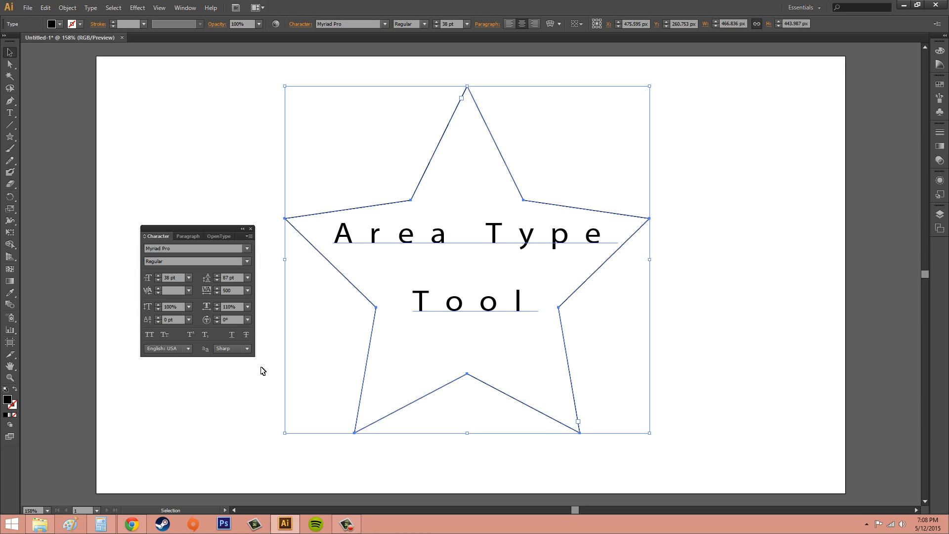
left_click(248, 307)
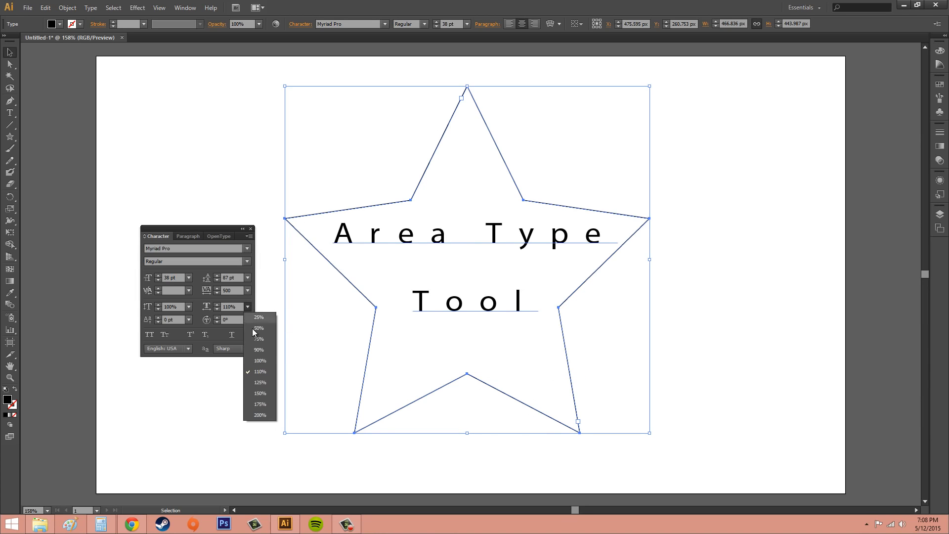
left_click(261, 382)
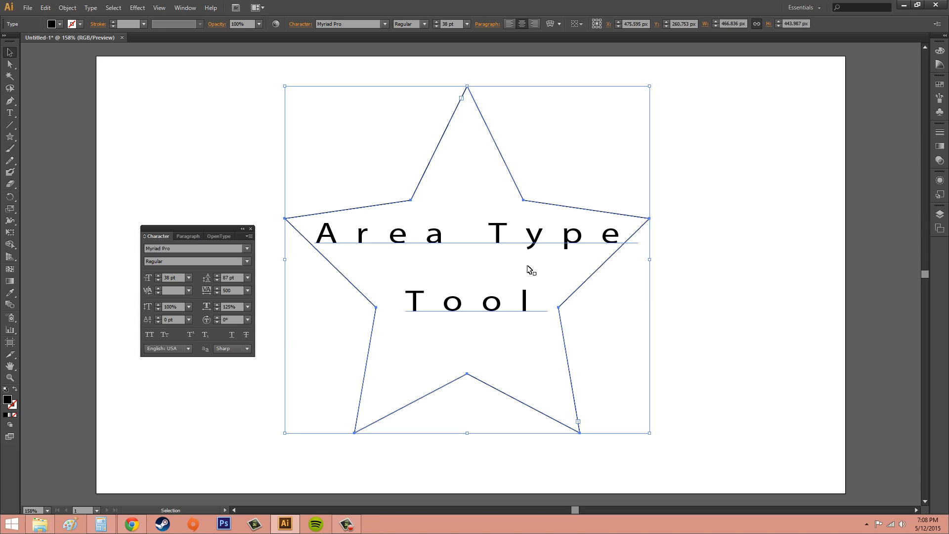
left_click(248, 307)
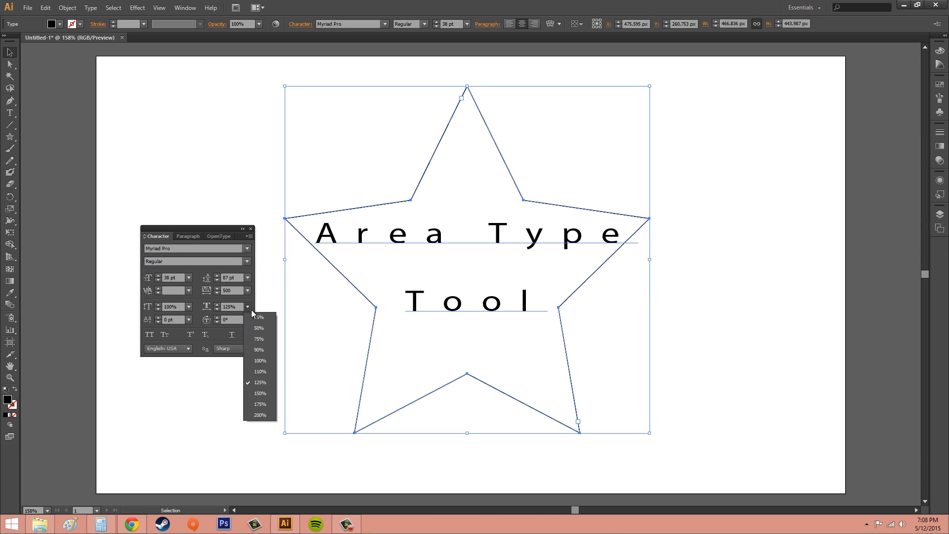
left_click(259, 327)
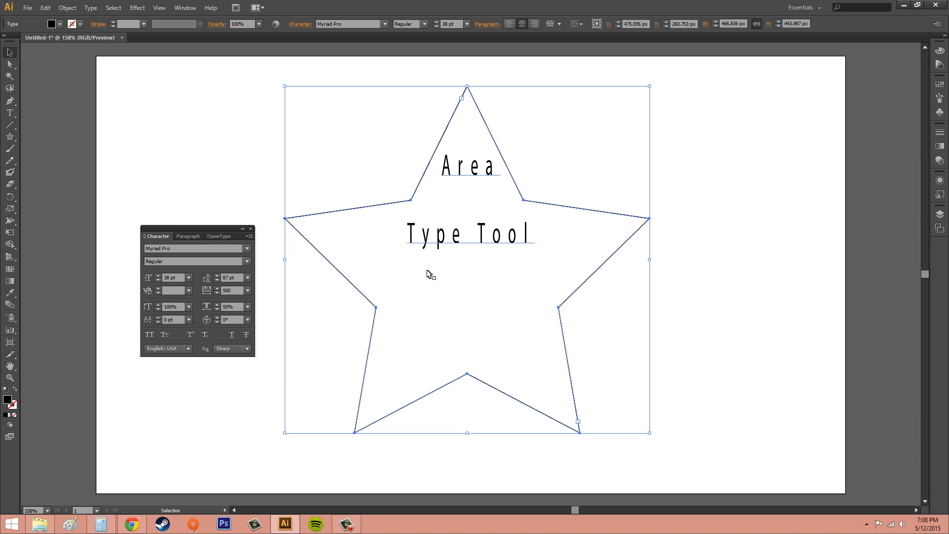
left_click(248, 307)
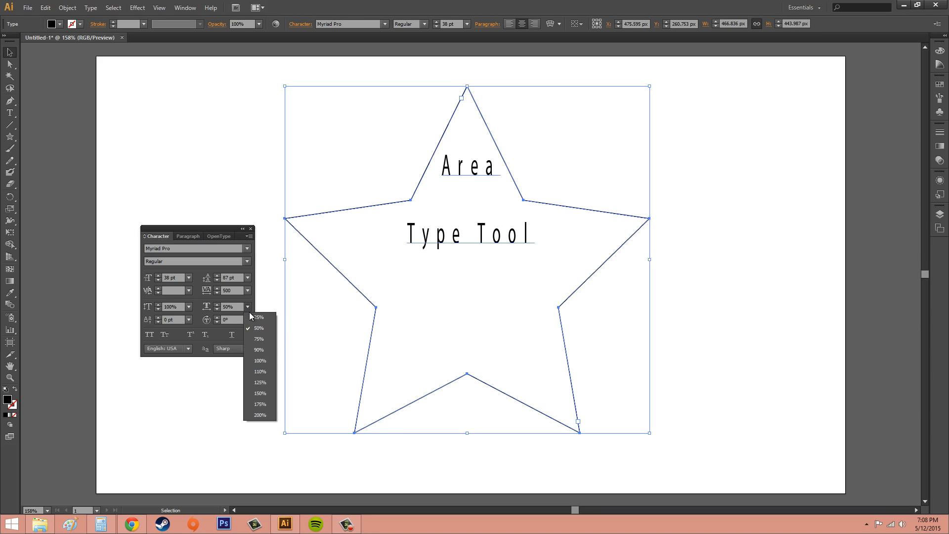
left_click(259, 361)
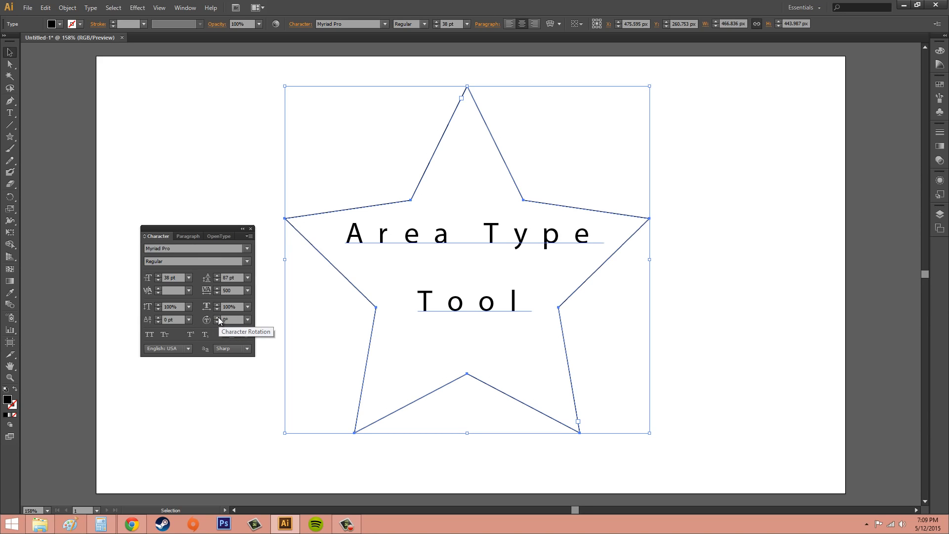
Step: Try character rotations of 90°, 30° and 45° on the star's text, and return it to 0°
left_click(247, 319)
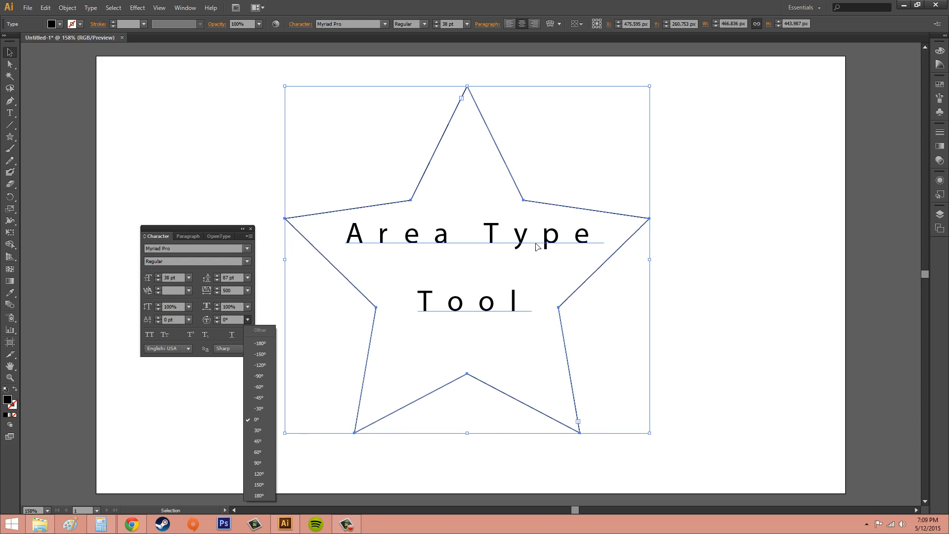
left_click(261, 462)
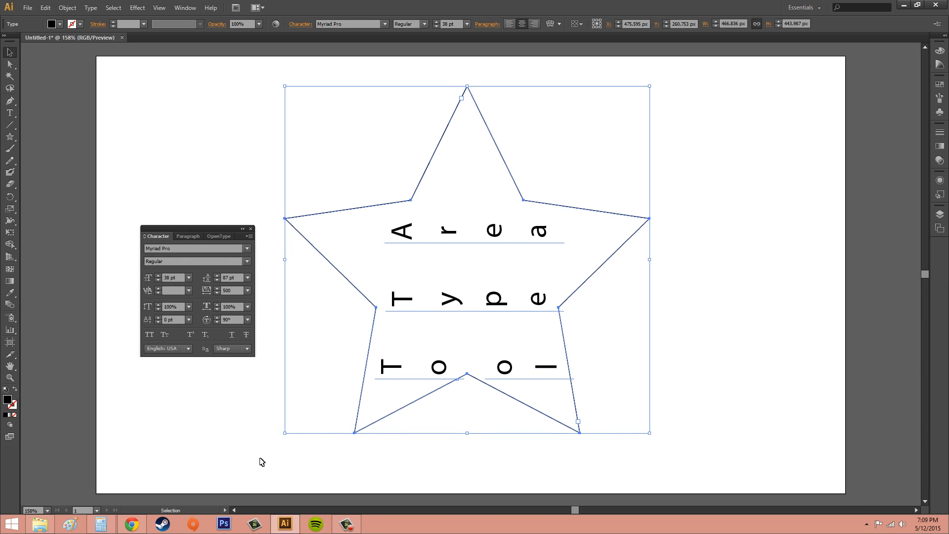
left_click(247, 319)
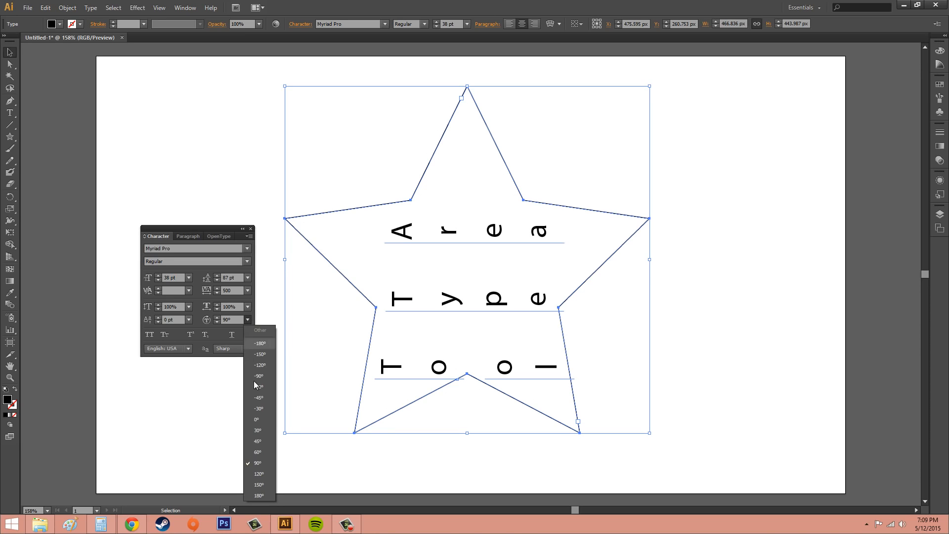
left_click(258, 431)
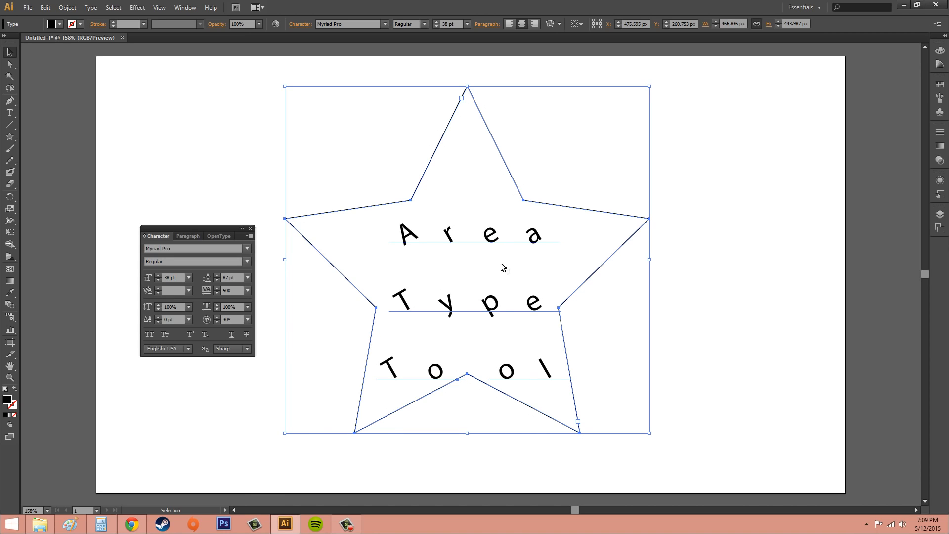
left_click(248, 319)
left_click(257, 439)
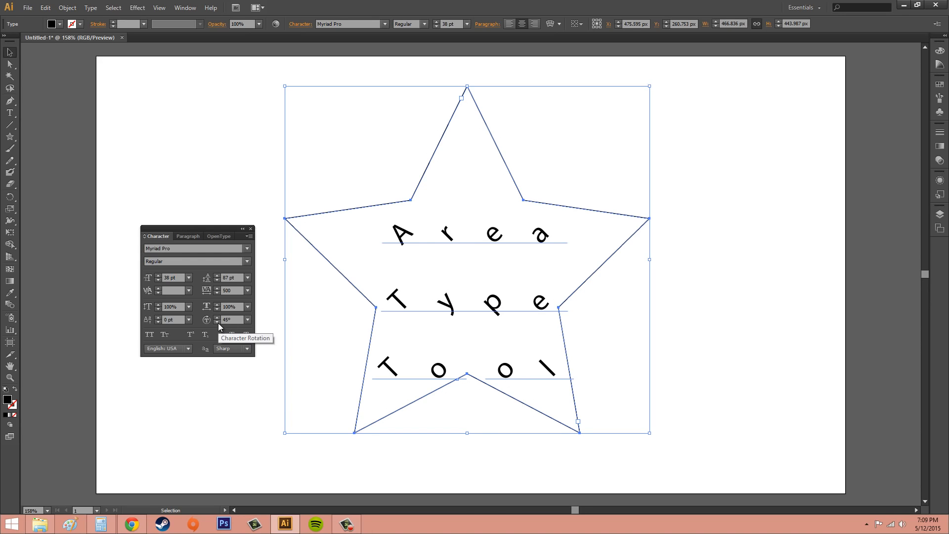
left_click(248, 319)
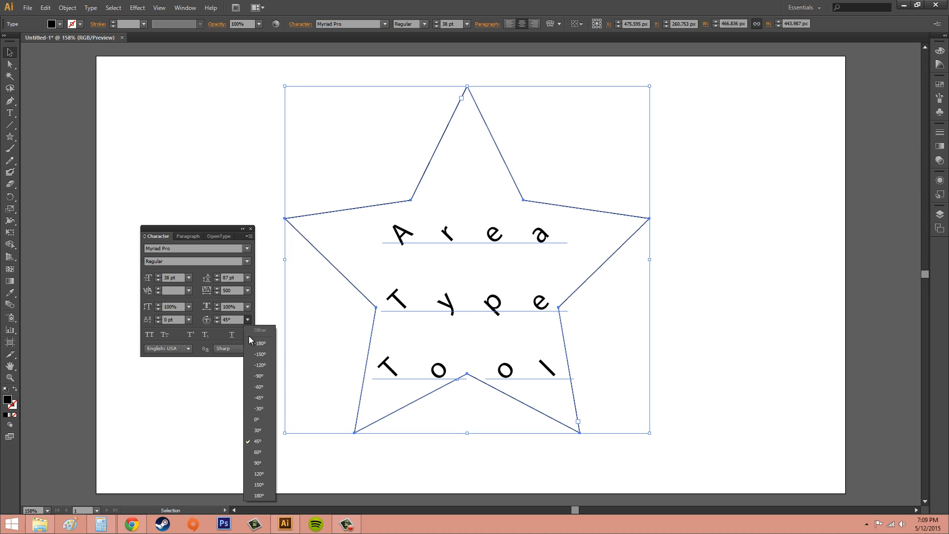
left_click(263, 420)
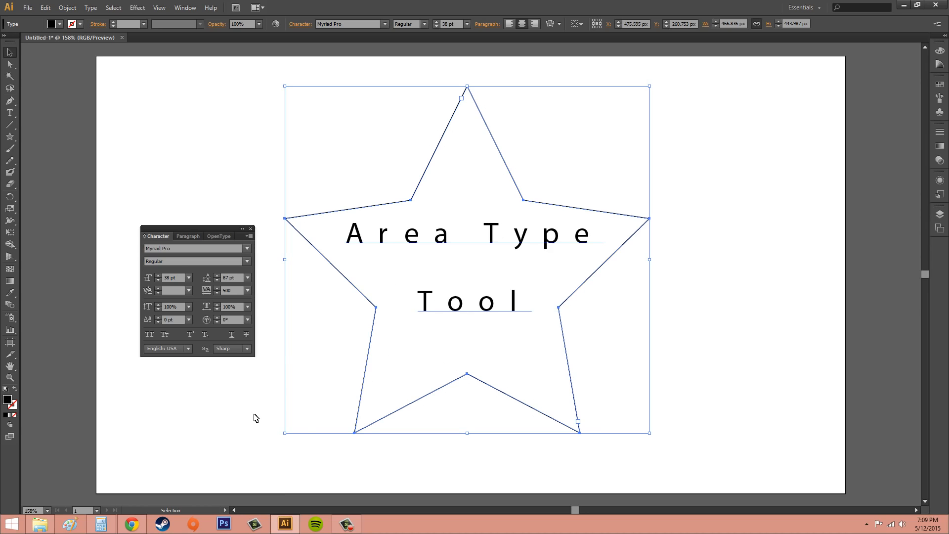
Step: Switch All Caps and Small Caps on and off in turn for the star's text
left_click(153, 334)
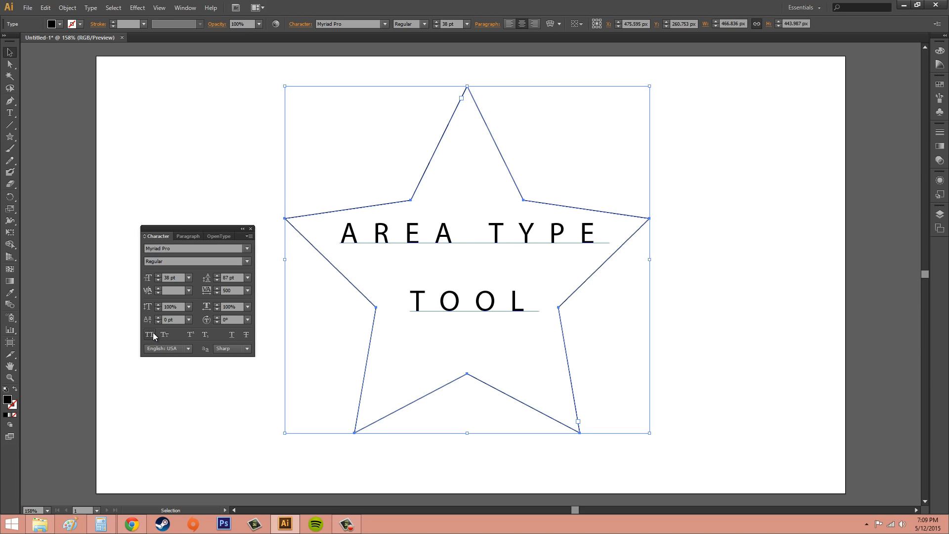
left_click(155, 335)
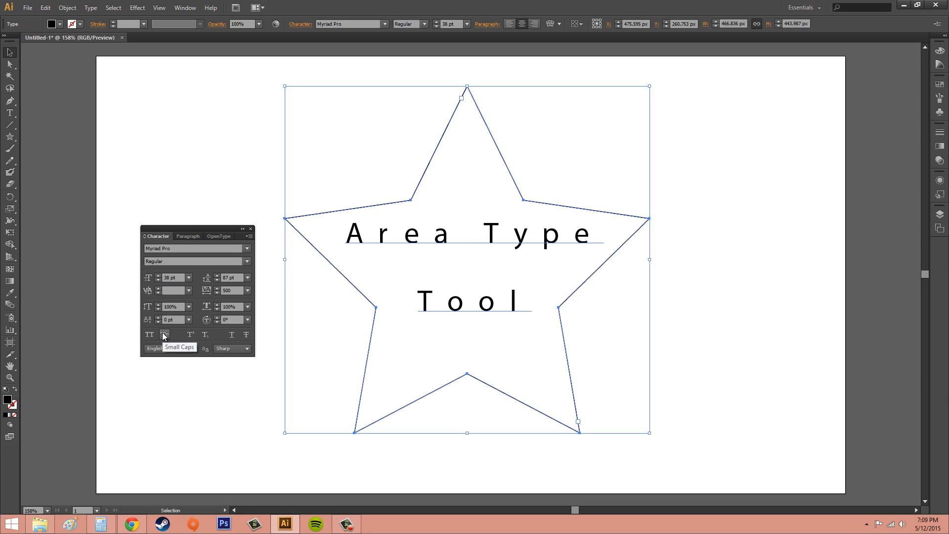
left_click(163, 336)
left_click(165, 335)
Step: Switch Subscript and Superscript on and off in turn for the star's text
left_click(205, 333)
left_click(204, 333)
left_click(192, 333)
left_click(192, 334)
Step: Move the star-shaped text area to the right, away from the black star outline, to about X 549.6, Y 263.3
left_click_drag(492, 240, 544, 240)
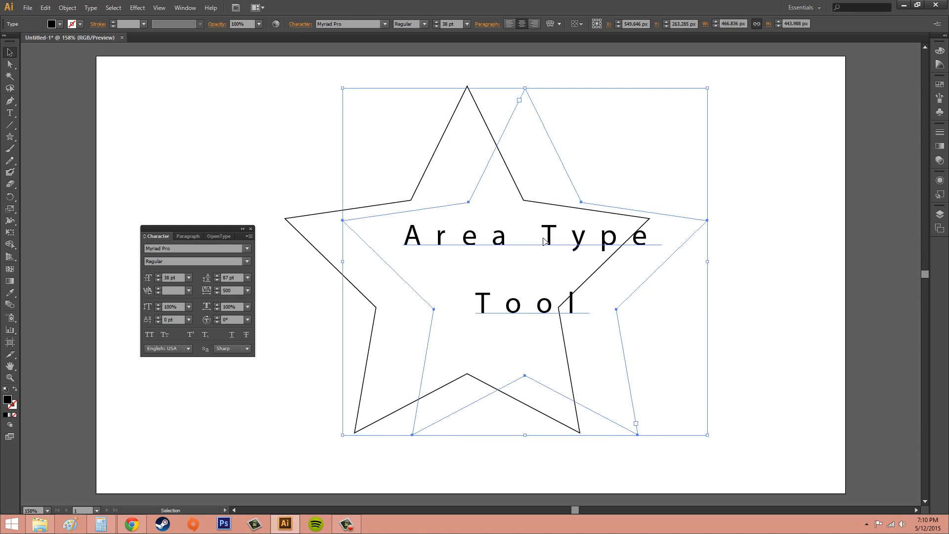
Step: Undo the last move of the star-shaped text area
key("ctrl+z")
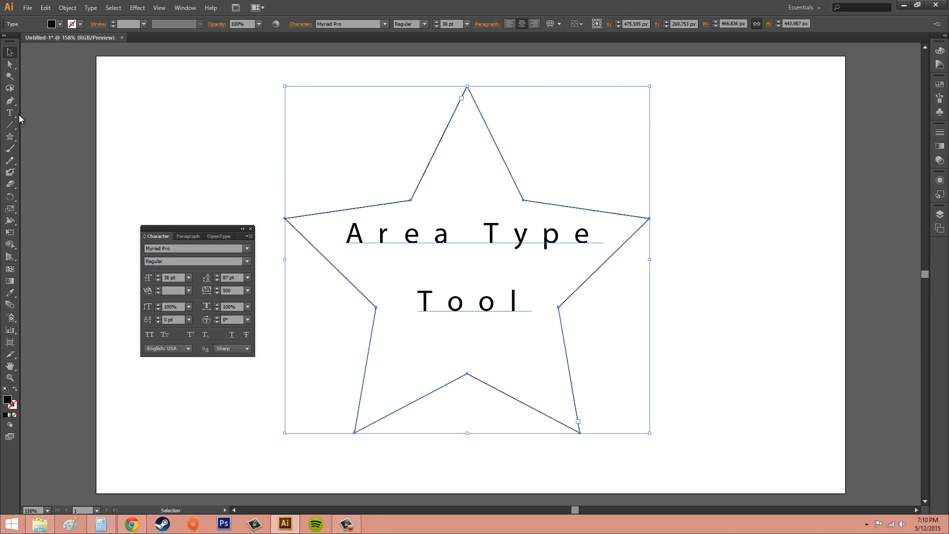
Step: Try Superscript on only the word "Type" in the star's text, and undo it
left_click(11, 113)
left_click_drag(483, 231, 596, 240)
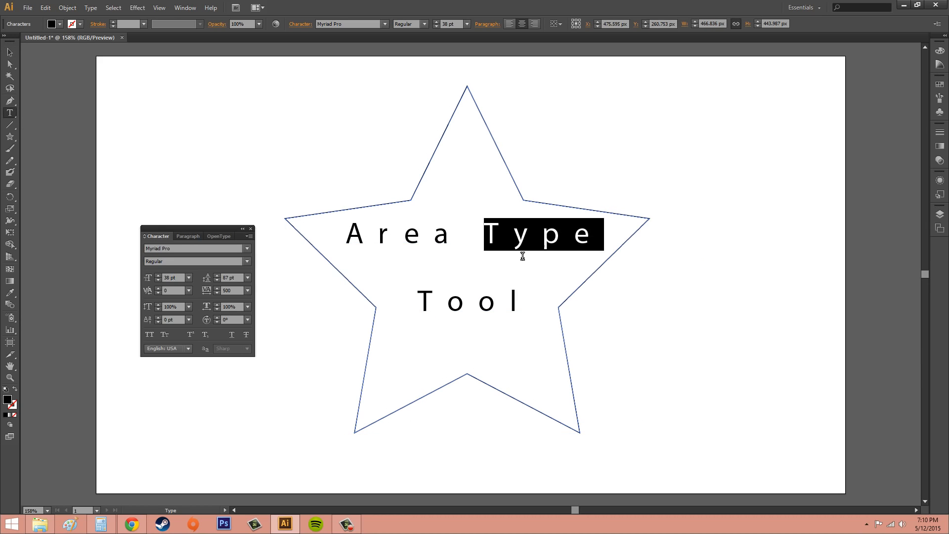
left_click(192, 334)
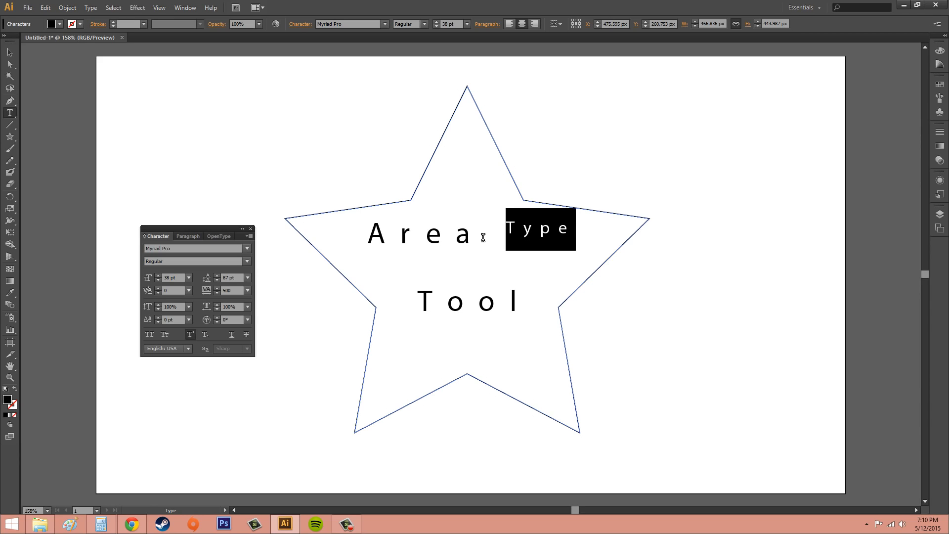
key("ctrl+z")
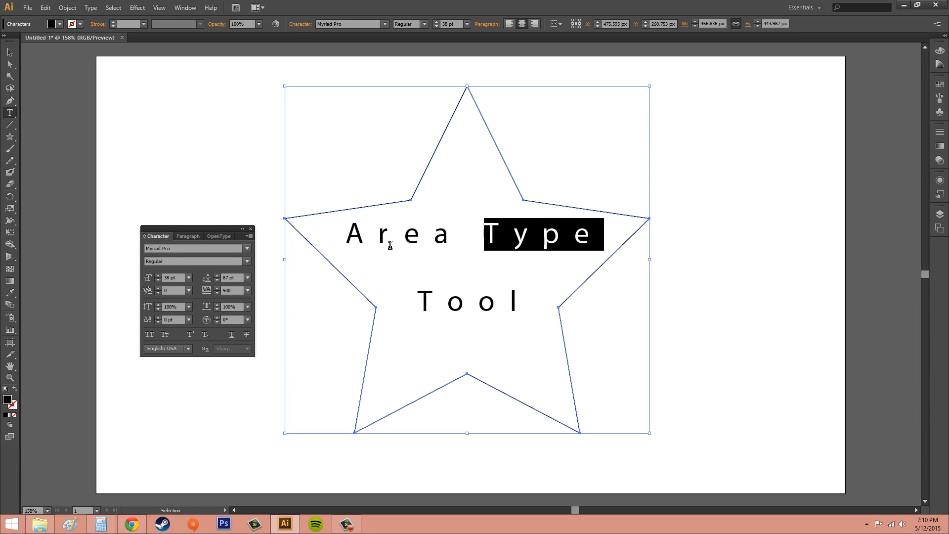
Step: Switch Underline on and off for the word "Type", and try Strikethrough on it repeatedly, leaving it applied
left_click(230, 334)
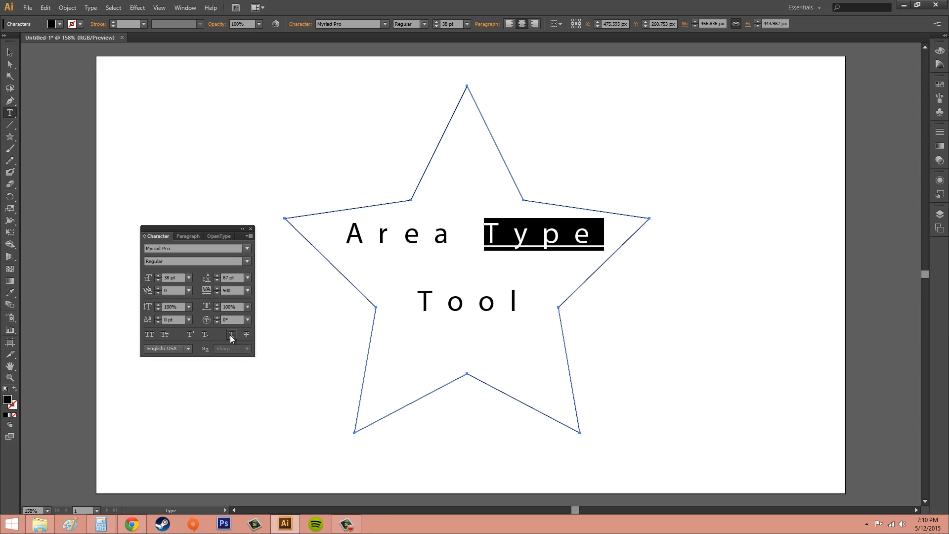
left_click(230, 334)
left_click(247, 334)
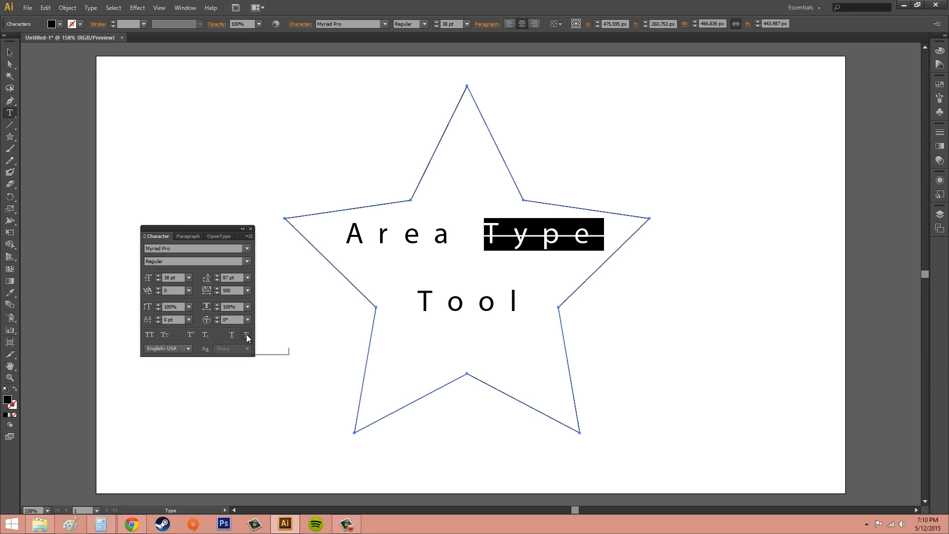
left_click(246, 335)
left_click(246, 335)
left_click(246, 335)
left_click(246, 334)
Step: Remove the strikethrough from the word "Type" and deselect the text
left_click(451, 248)
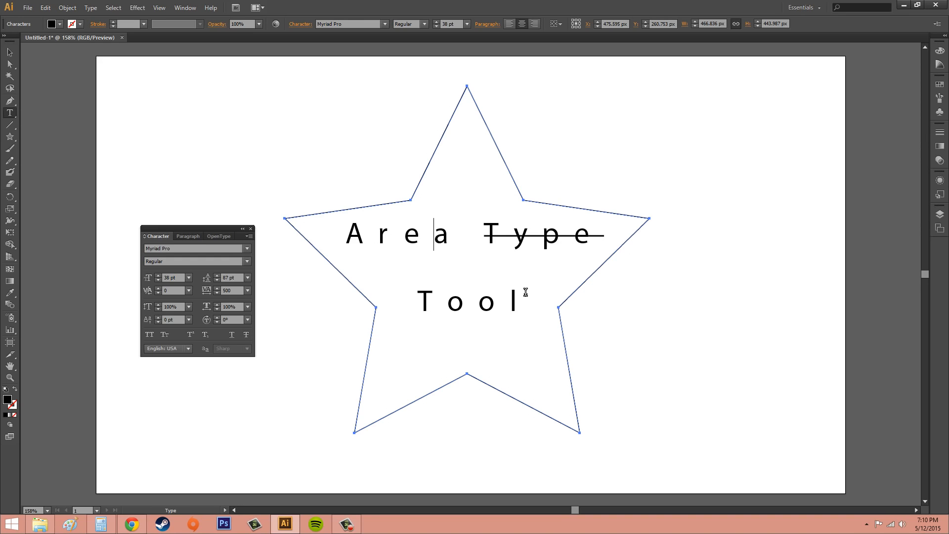
left_click_drag(484, 236, 604, 237)
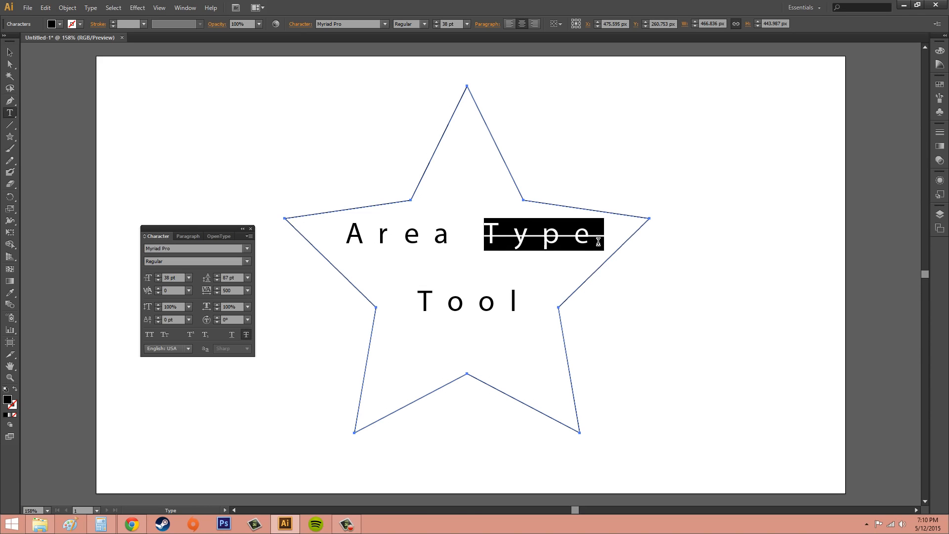
left_click(246, 335)
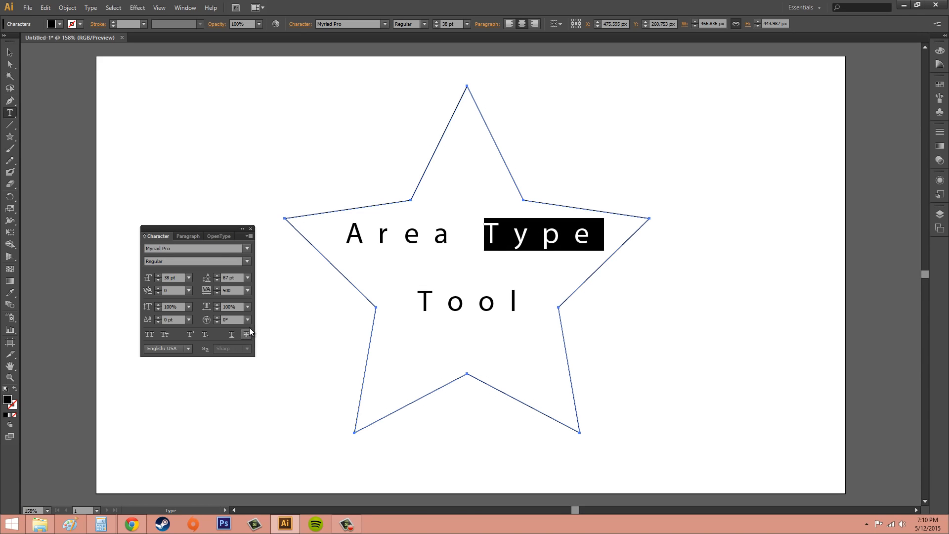
left_click(10, 52)
left_click(758, 291)
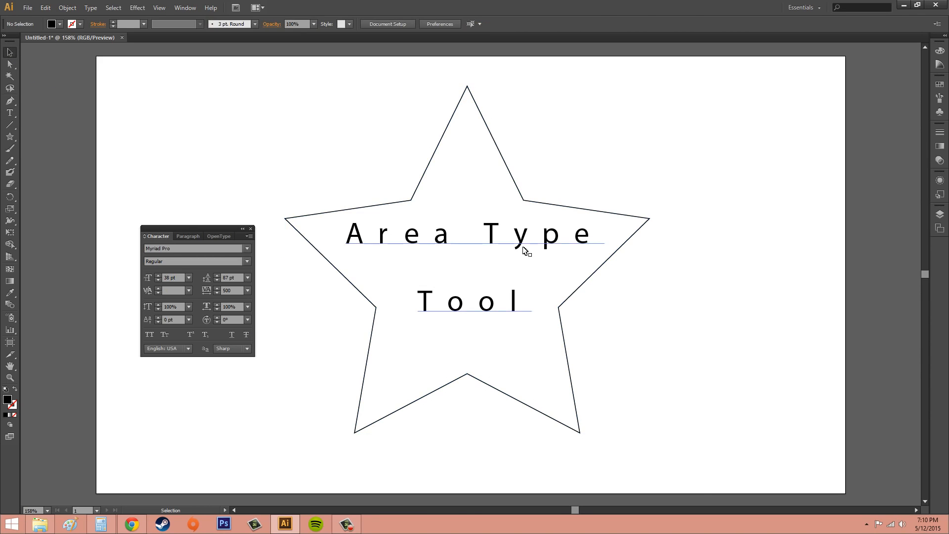
Step: Select the whole star text area and switch Strikethrough and Underline on and off in turn
left_click(519, 251)
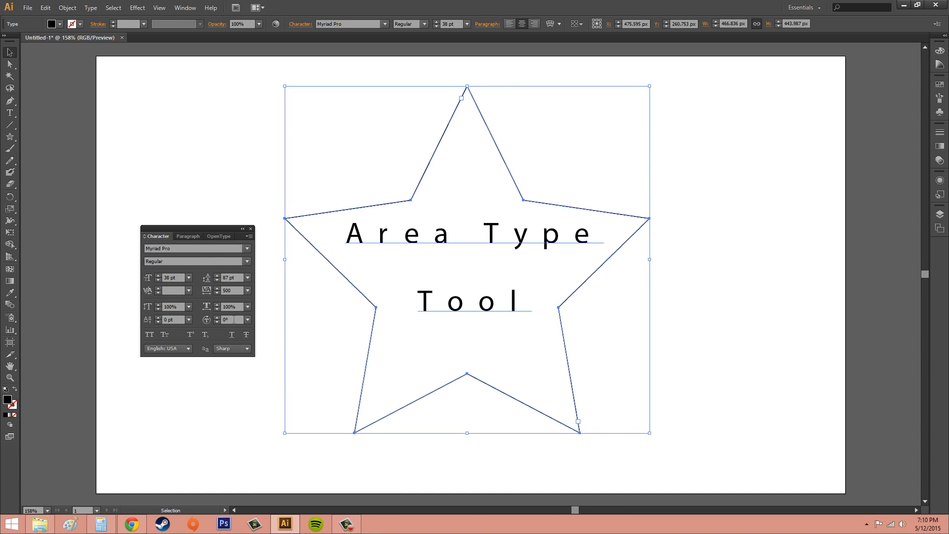
left_click(246, 337)
left_click(245, 336)
left_click(231, 336)
left_click(232, 337)
Step: Try the Crisp, Strong, None and Sharp anti-aliasing methods in turn on the star's text
left_click(241, 350)
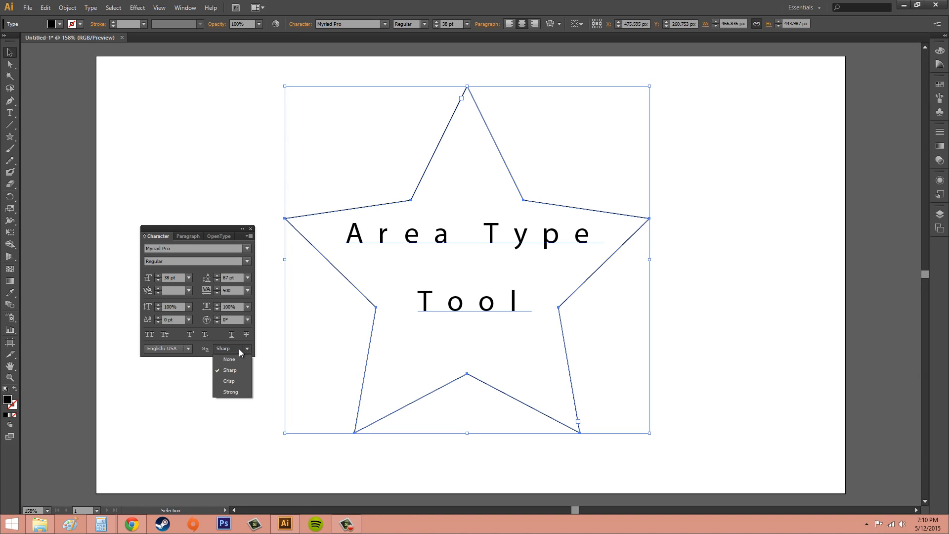
left_click(236, 385)
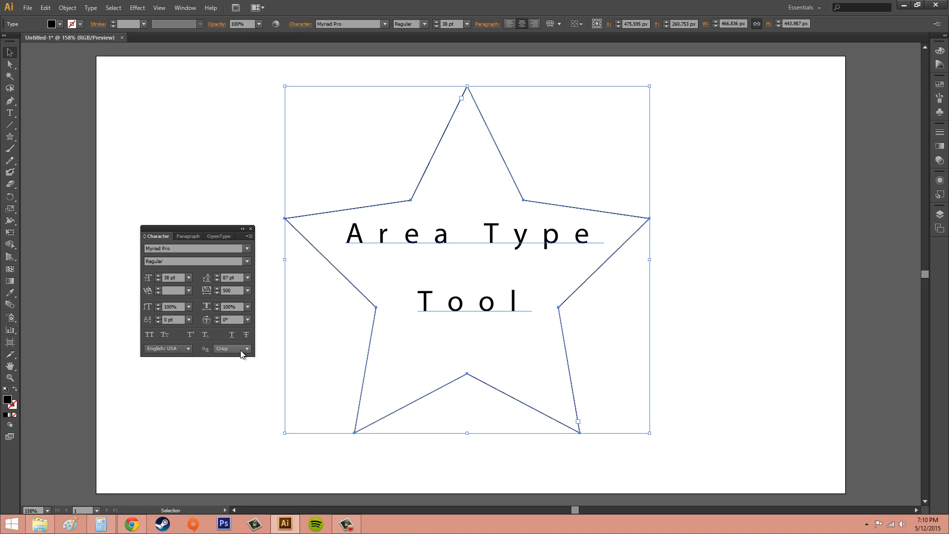
left_click(240, 350)
left_click(243, 391)
left_click(238, 348)
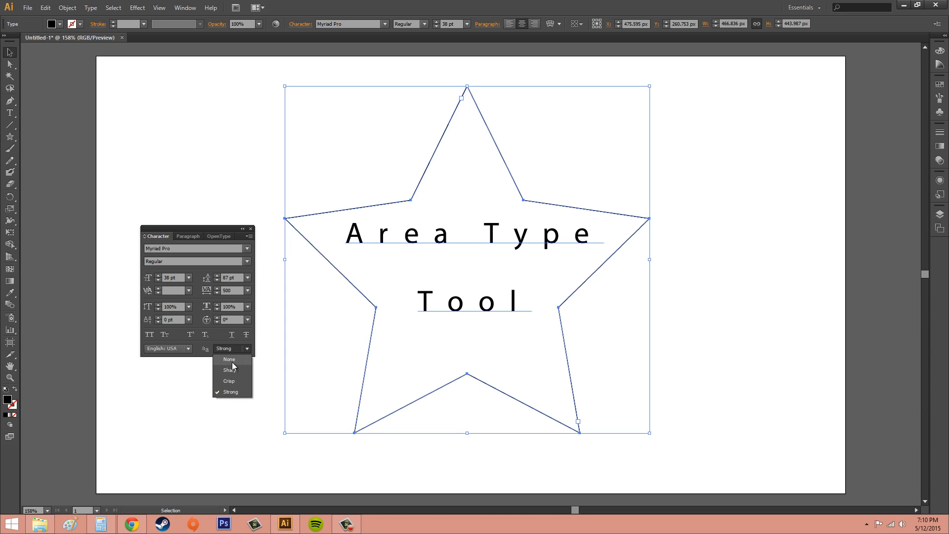
left_click(230, 360)
left_click(233, 350)
left_click(230, 369)
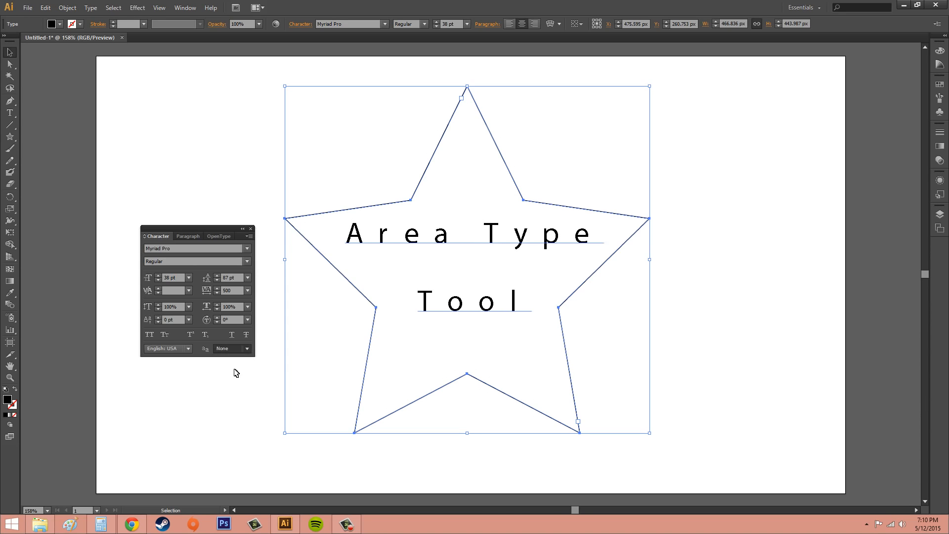
Step: Switch the star text's anti-aliasing between None and Sharp to compare them, ending on Sharp
left_click(235, 352)
left_click(233, 360)
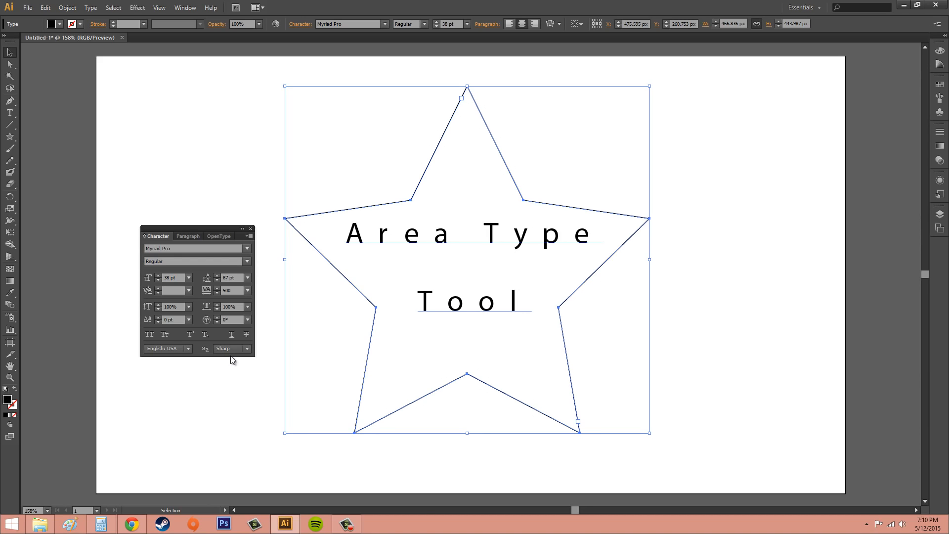
left_click(231, 350)
left_click(231, 358)
left_click(240, 350)
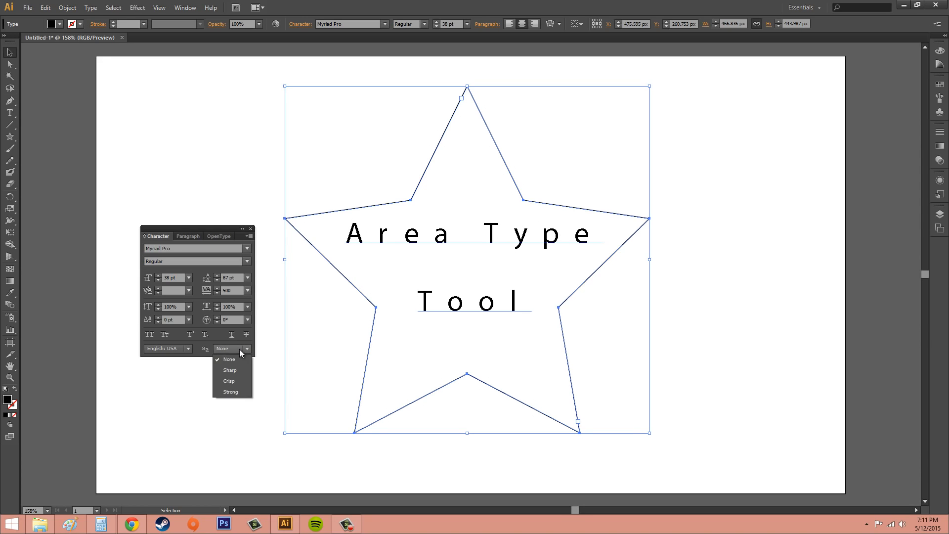
left_click(234, 371)
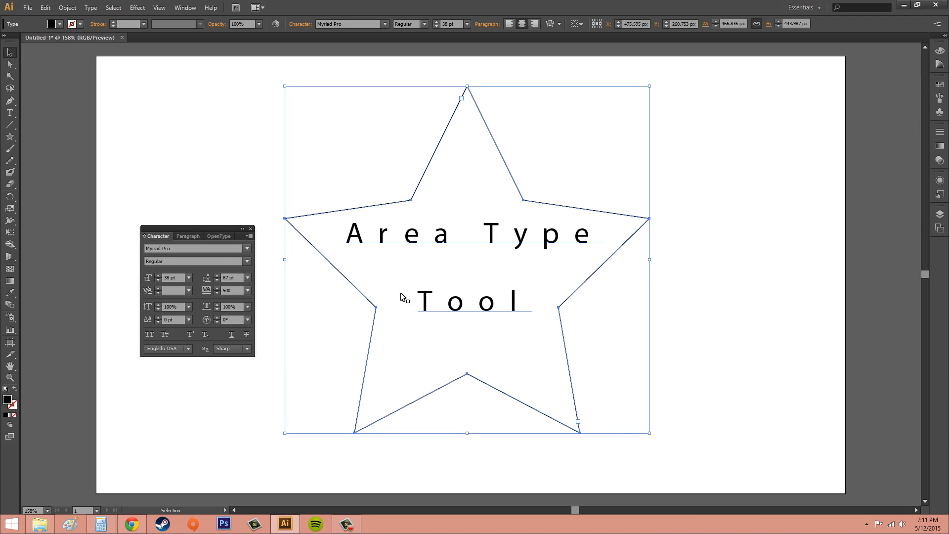
Step: Try Crisp anti-aliasing on the star's text, and set the method to Strong
left_click(229, 349)
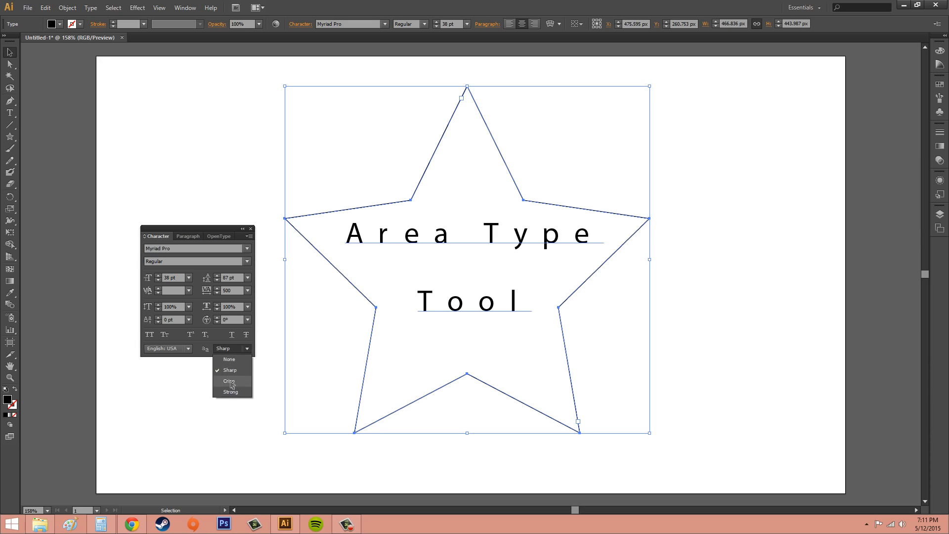
left_click(230, 381)
left_click(234, 348)
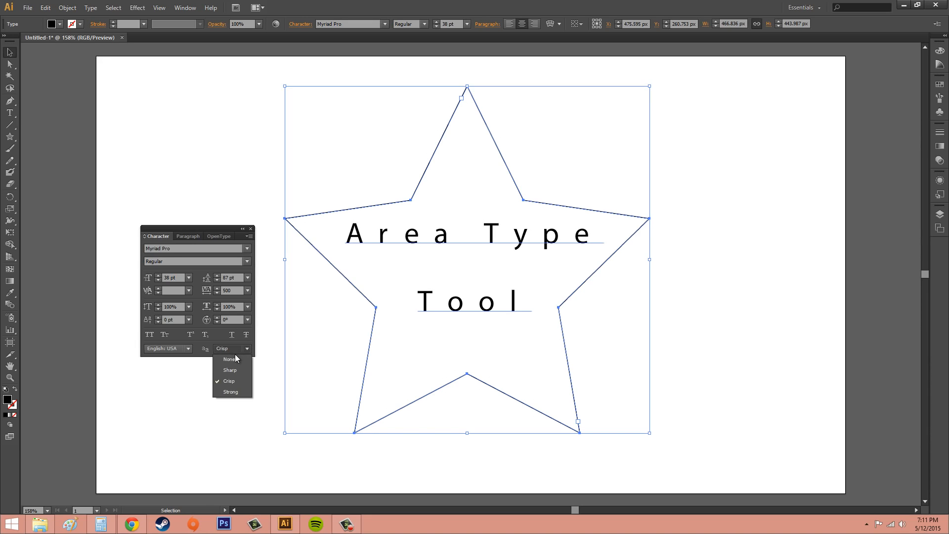
left_click(231, 392)
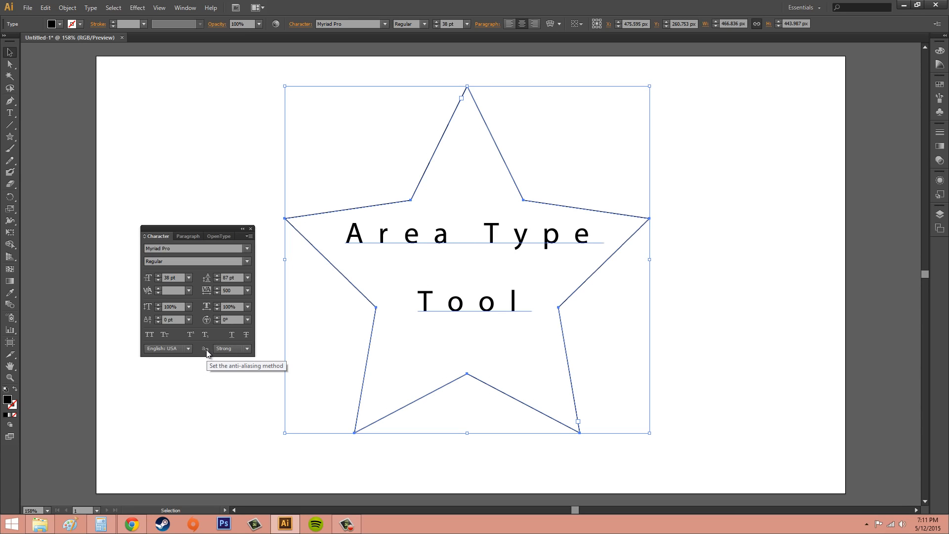
Step: Examine the available text languages and the Paragraph settings with their additional options, and return to the Character settings
left_click(180, 350)
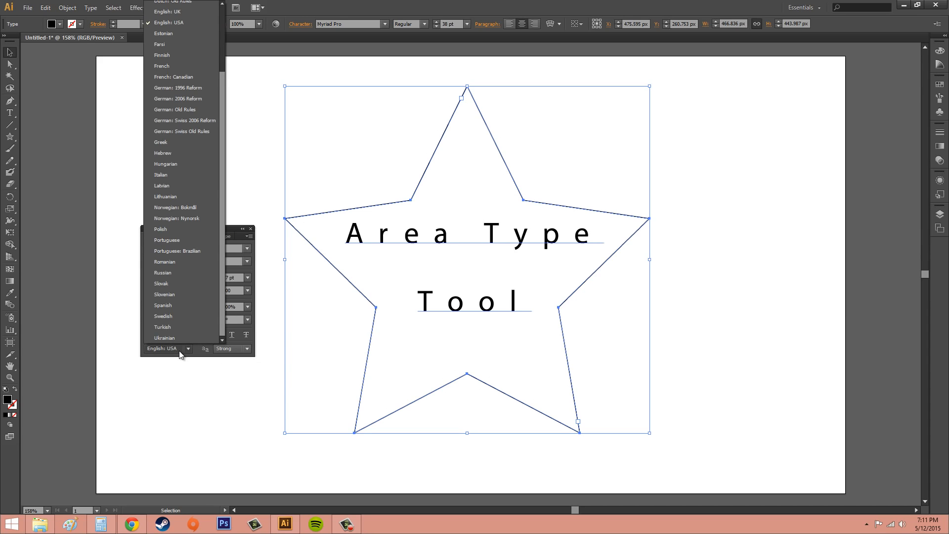
left_click(181, 349)
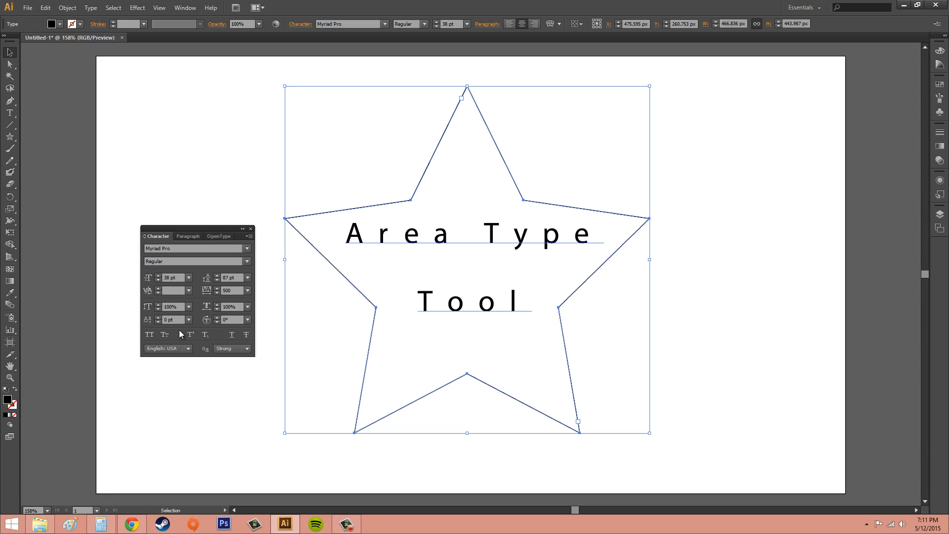
left_click(190, 237)
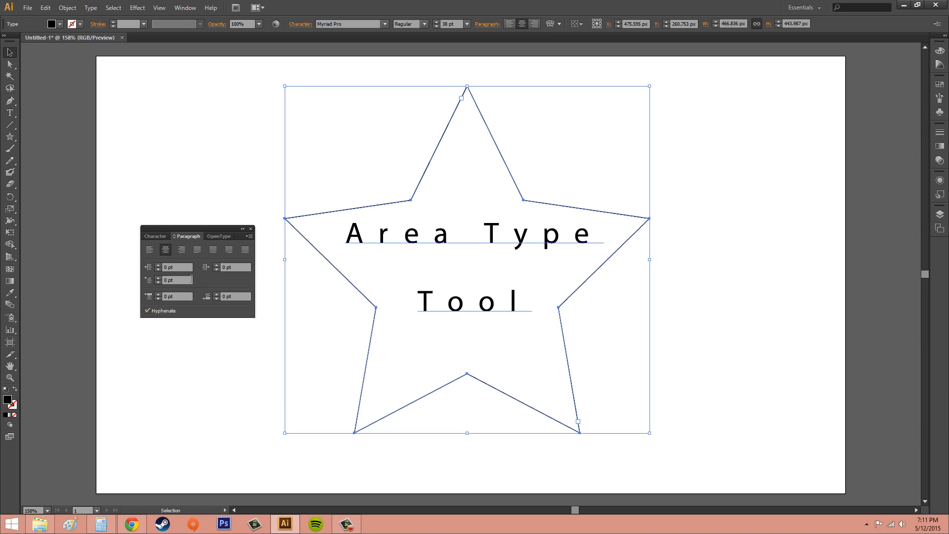
left_click(251, 232)
left_click(250, 236)
left_click(250, 235)
left_click(272, 241)
left_click(250, 237)
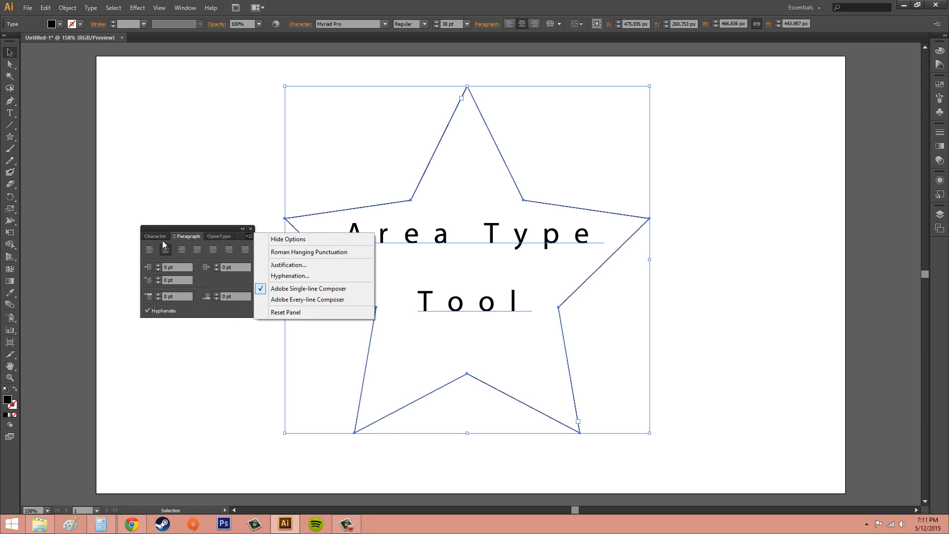
left_click(158, 237)
left_click(158, 236)
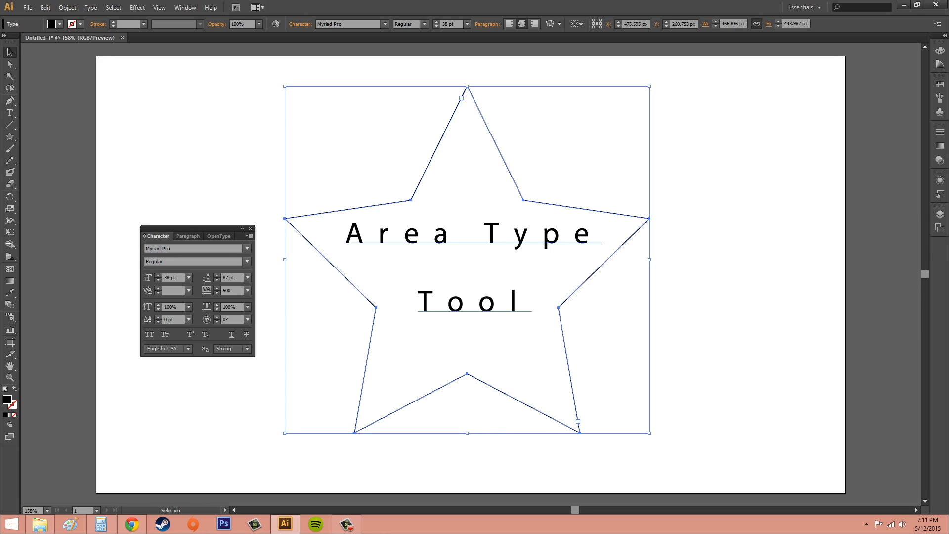